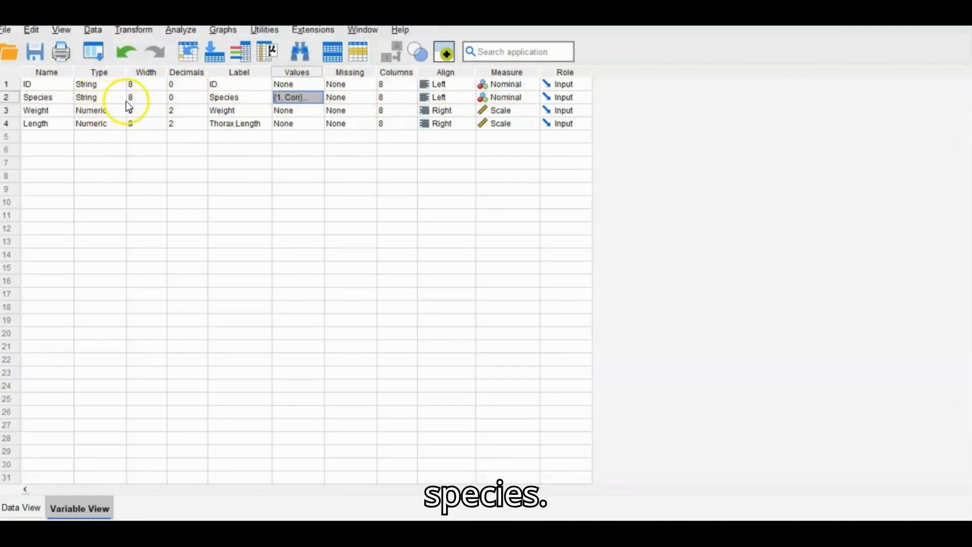
- Review the value labels assigned to the Species variable and close them with the labels kept
{"action": "left_click", "coordinate": [317, 97]}
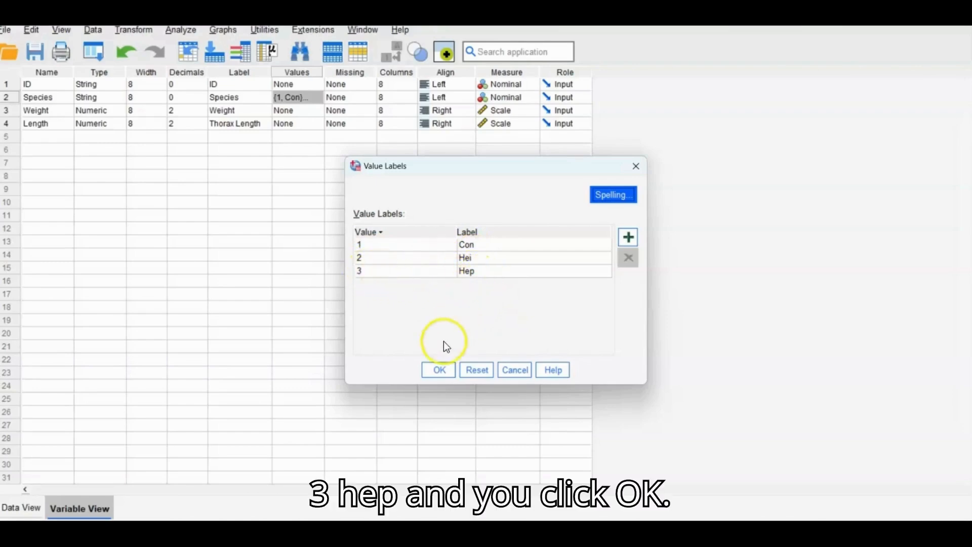
{"action": "left_click", "coordinate": [439, 370]}
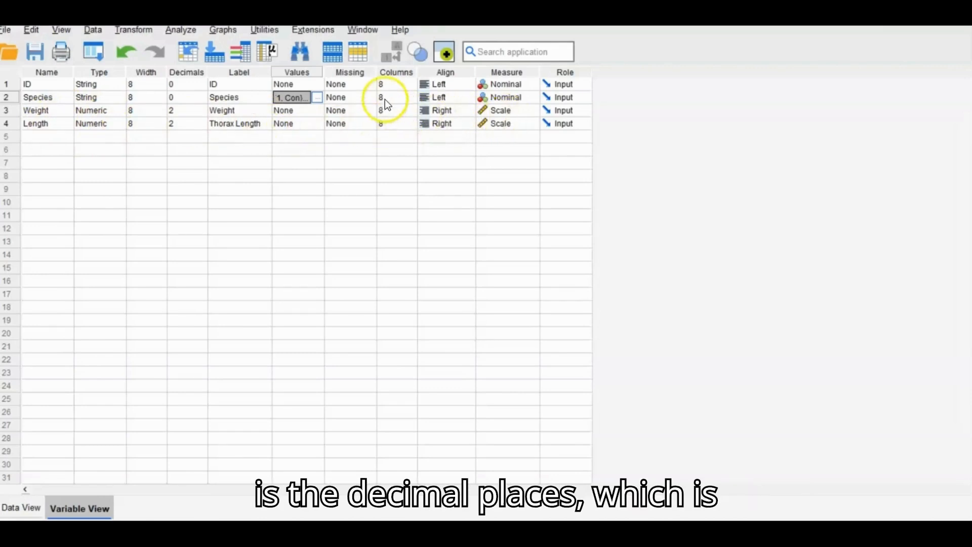
- Set the decimal places to 0 for the Weight variable and 1 for the Length variable
{"action": "left_click", "coordinate": [179, 114]}
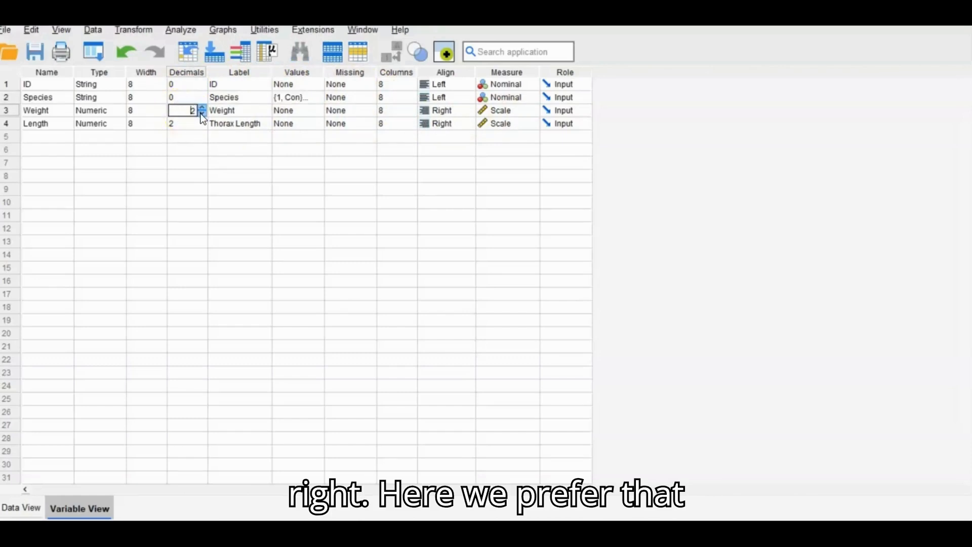
{"action": "left_click", "coordinate": [202, 113]}
{"action": "left_click", "coordinate": [202, 112]}
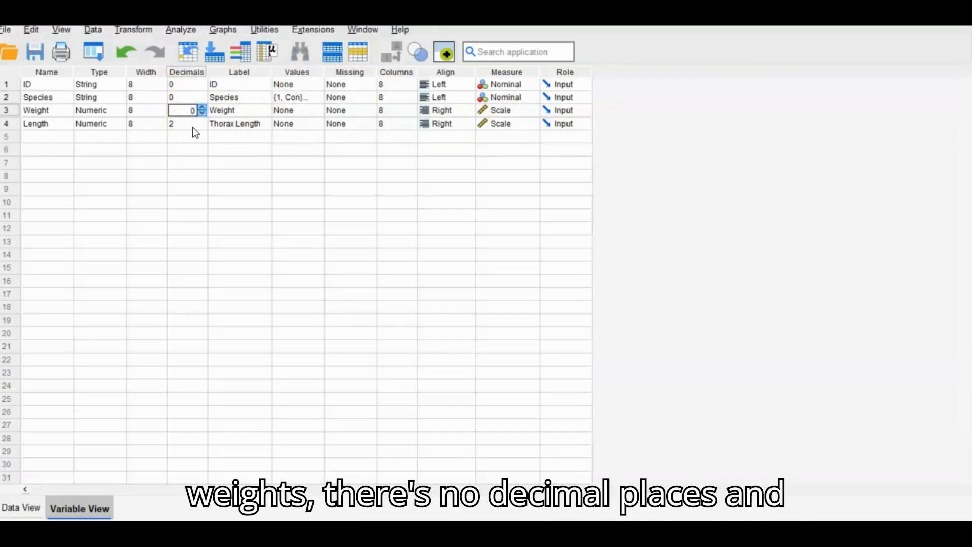
{"action": "left_click", "coordinate": [187, 124]}
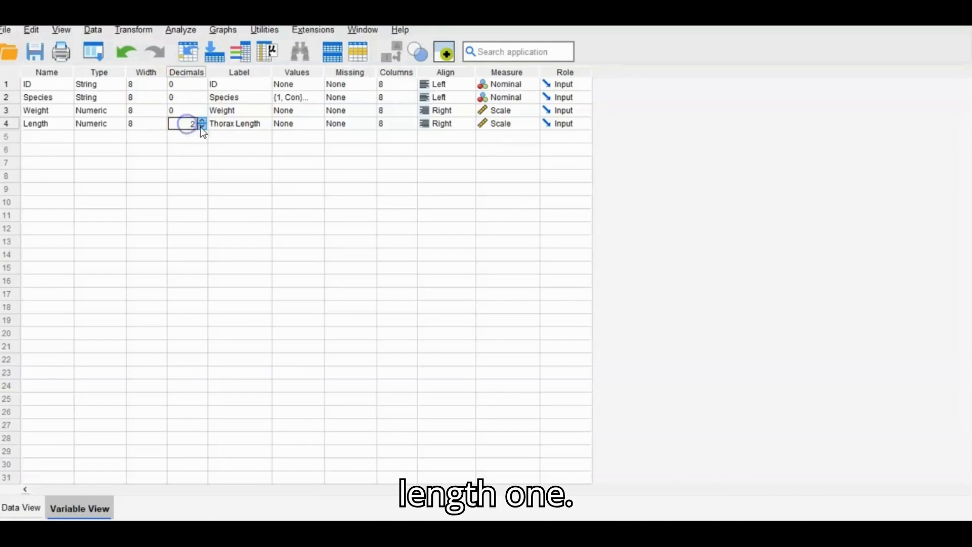
{"action": "left_click", "coordinate": [203, 127]}
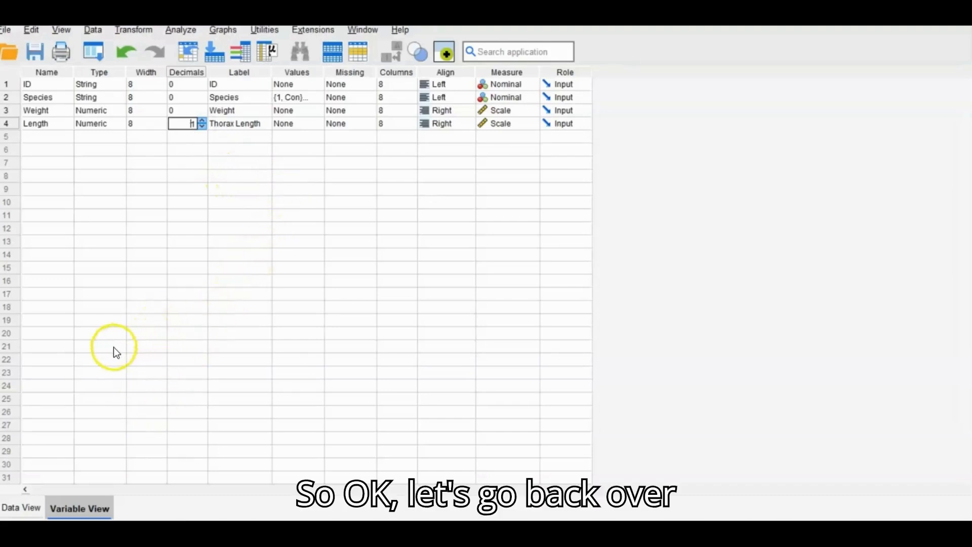
- Return to the data sheet and start a Descriptives analysis with Weight and Thorax Length as its variables
{"action": "left_click", "coordinate": [23, 509]}
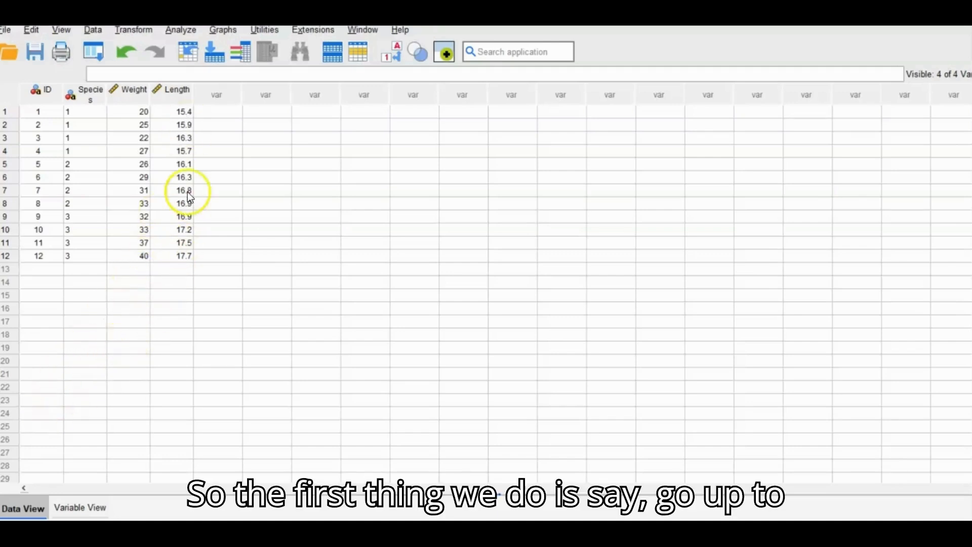
{"action": "left_click", "coordinate": [181, 30]}
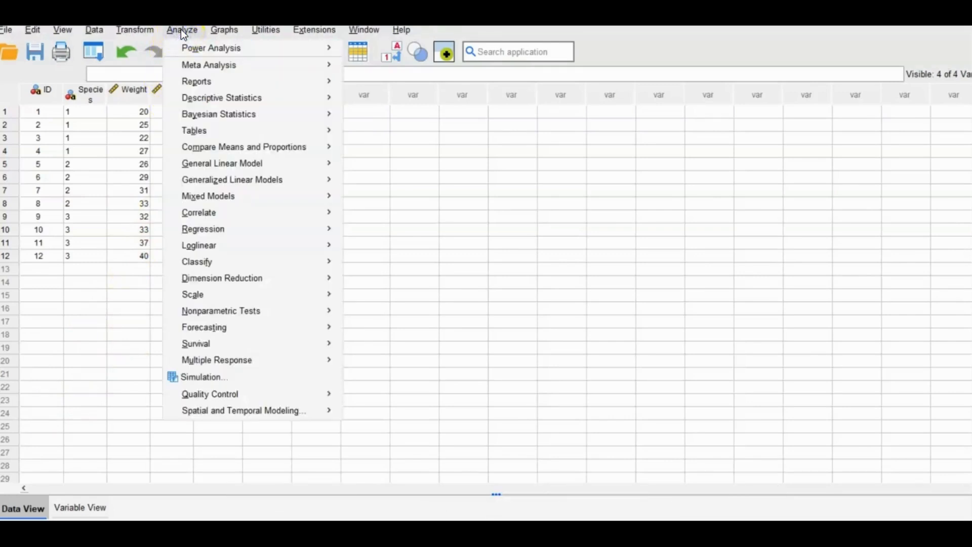
{"action": "mouse_move", "coordinate": [201, 105]}
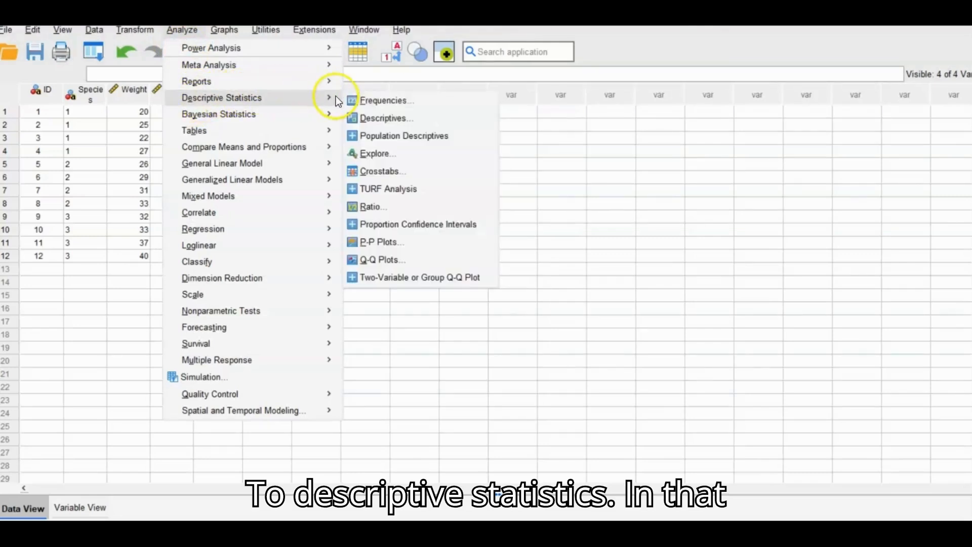
{"action": "left_click", "coordinate": [375, 117]}
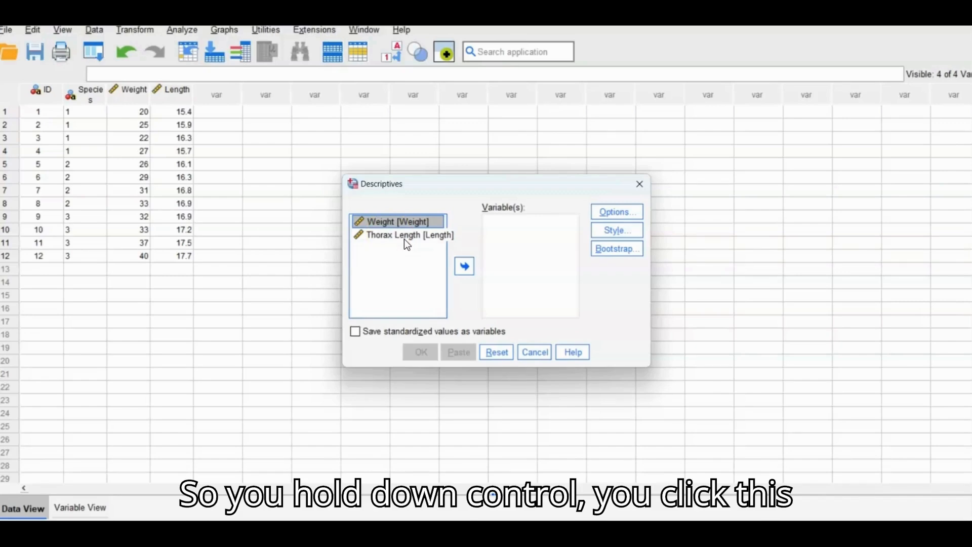
{"action": "left_click", "coordinate": [407, 244], "text": "ctrl"}
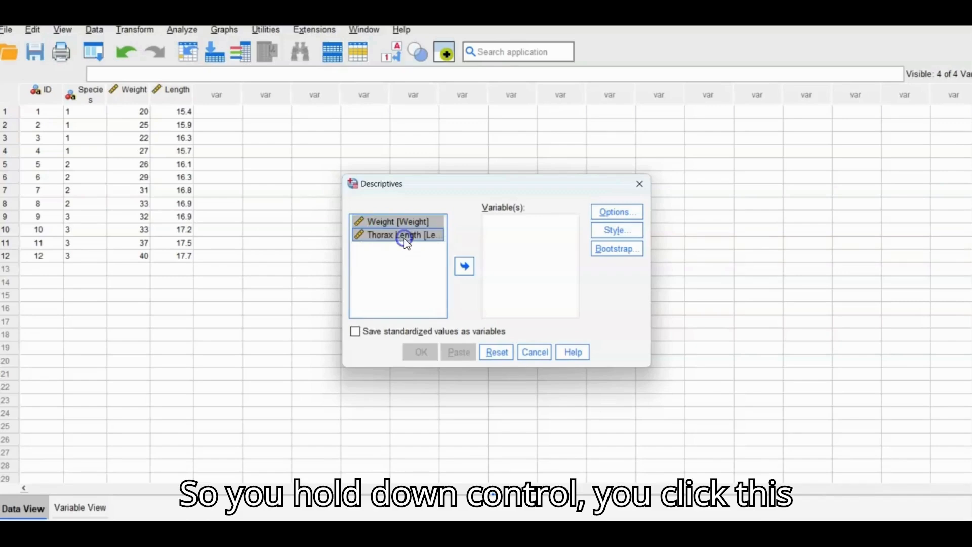
{"action": "left_click", "coordinate": [464, 266]}
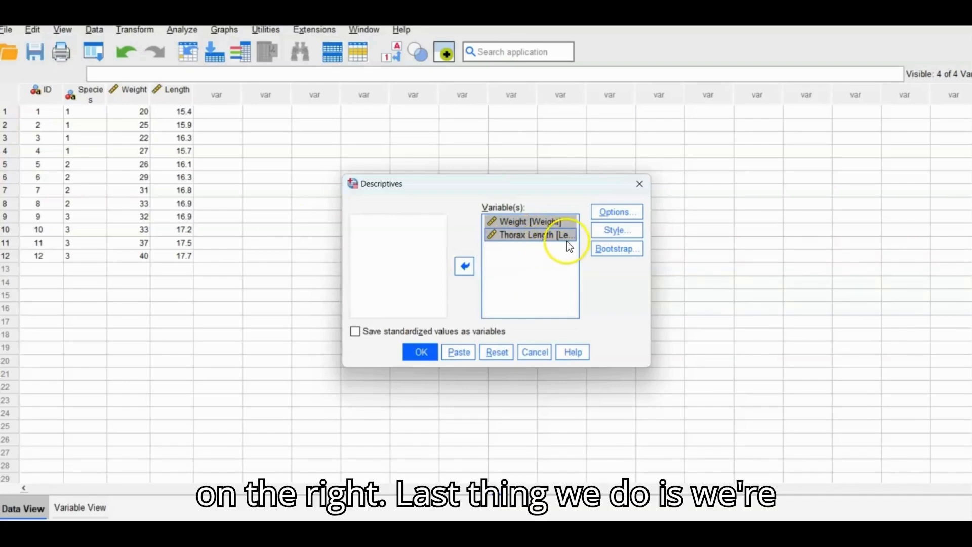
- Add kurtosis and skewness to the default descriptive statistics and run the Descriptives analysis
{"action": "left_click", "coordinate": [614, 214]}
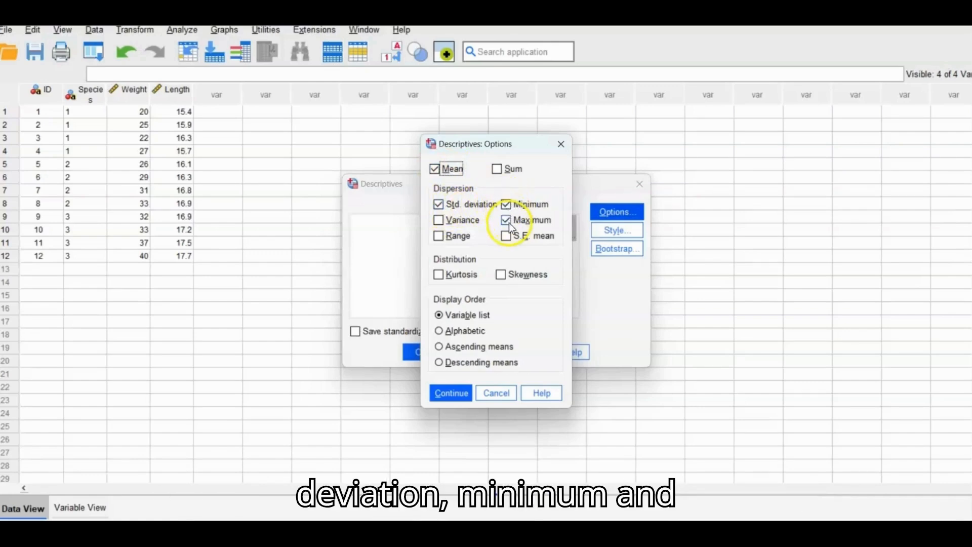
{"action": "left_click", "coordinate": [440, 276]}
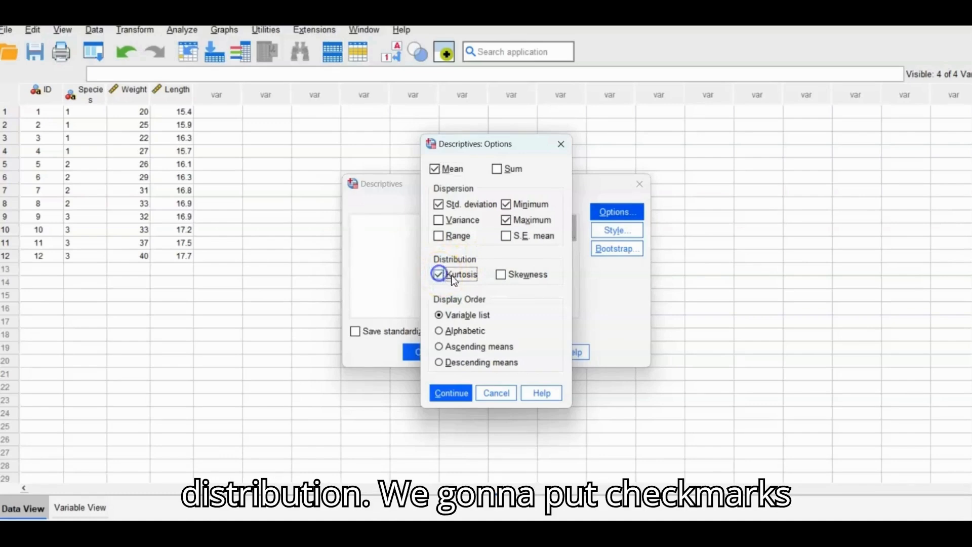
{"action": "left_click", "coordinate": [500, 276]}
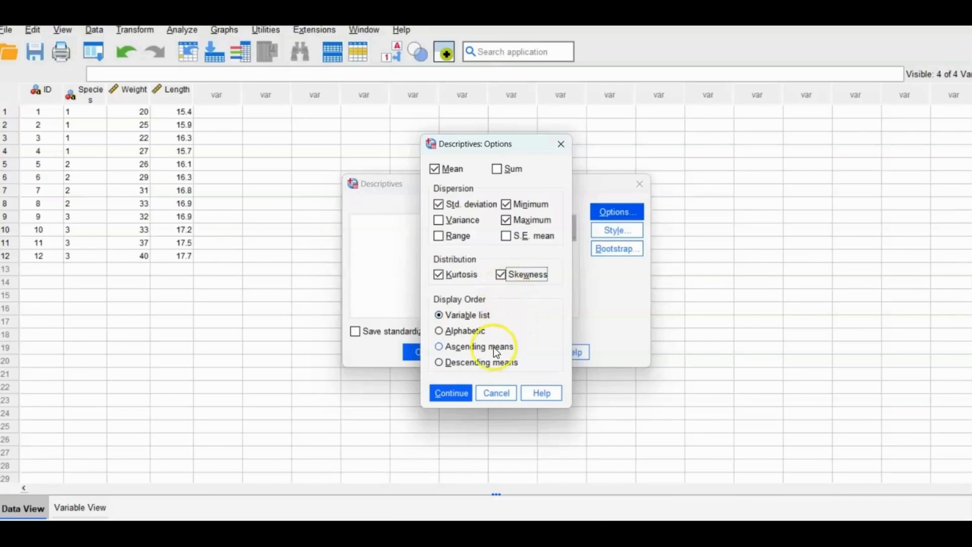
{"action": "left_click", "coordinate": [454, 394]}
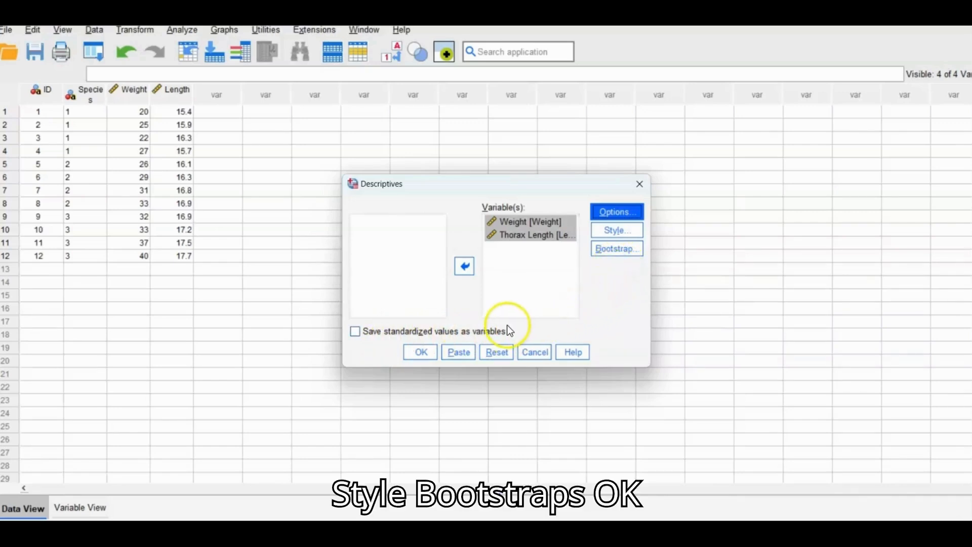
{"action": "left_click", "coordinate": [422, 352]}
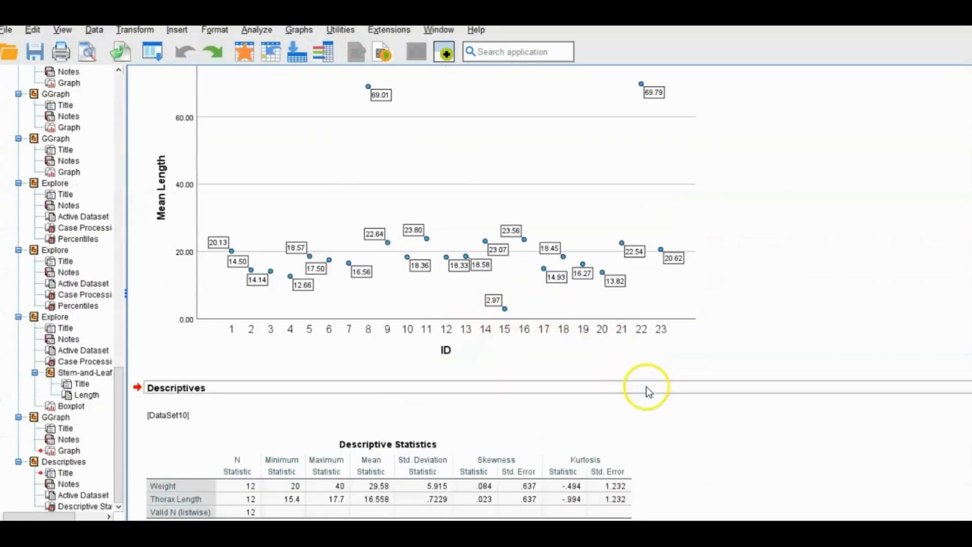
- Examine the Descriptive Statistics output table for Weight and Thorax Length
{"action": "left_click", "coordinate": [919, 462]}
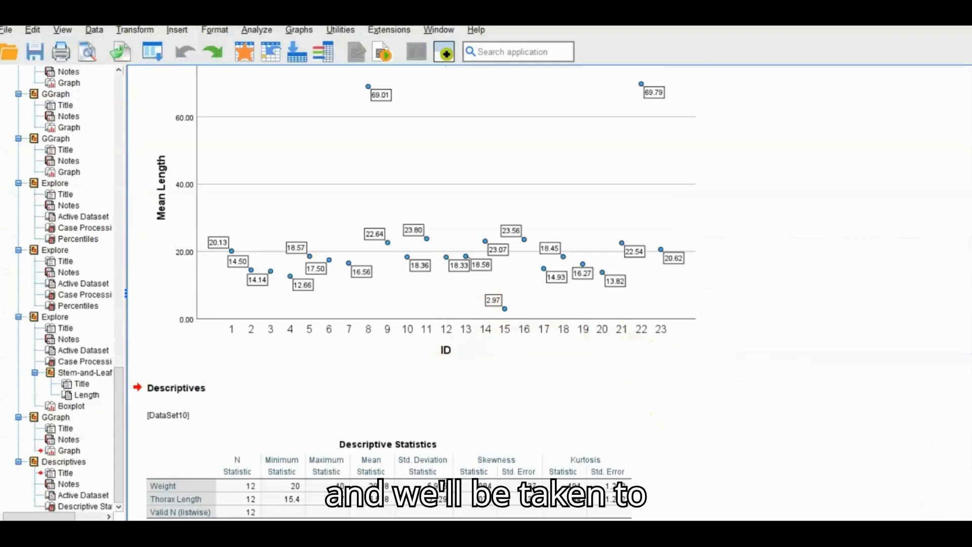
{"action": "scroll", "coordinate": [549, 293], "scroll_direction": "down", "scroll_amount": 1}
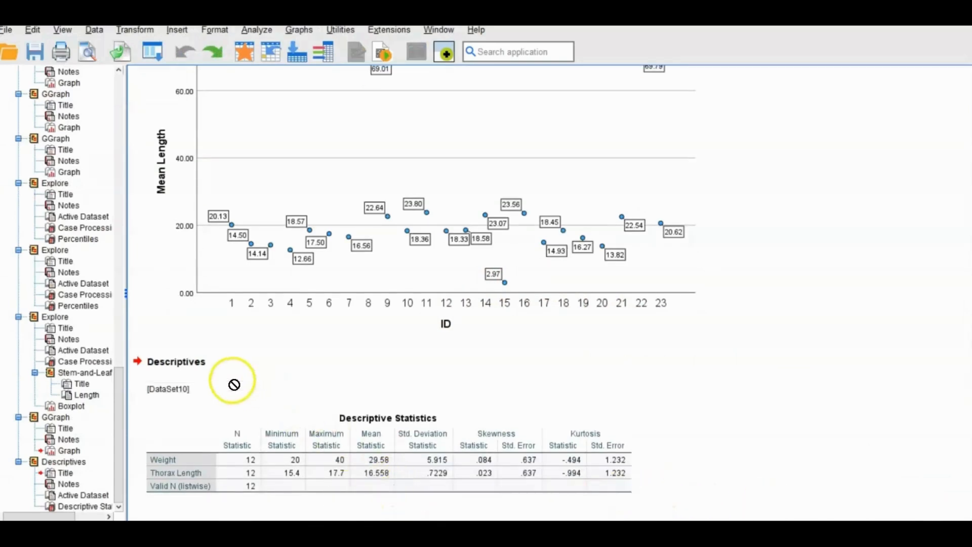
{"action": "left_click", "coordinate": [217, 365]}
{"action": "left_click", "coordinate": [291, 433]}
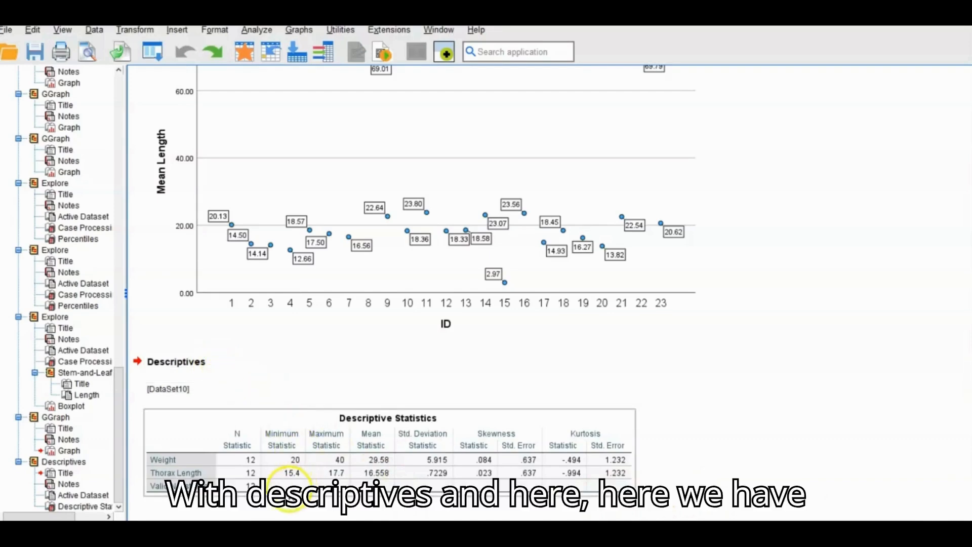
{"action": "left_click", "coordinate": [271, 464]}
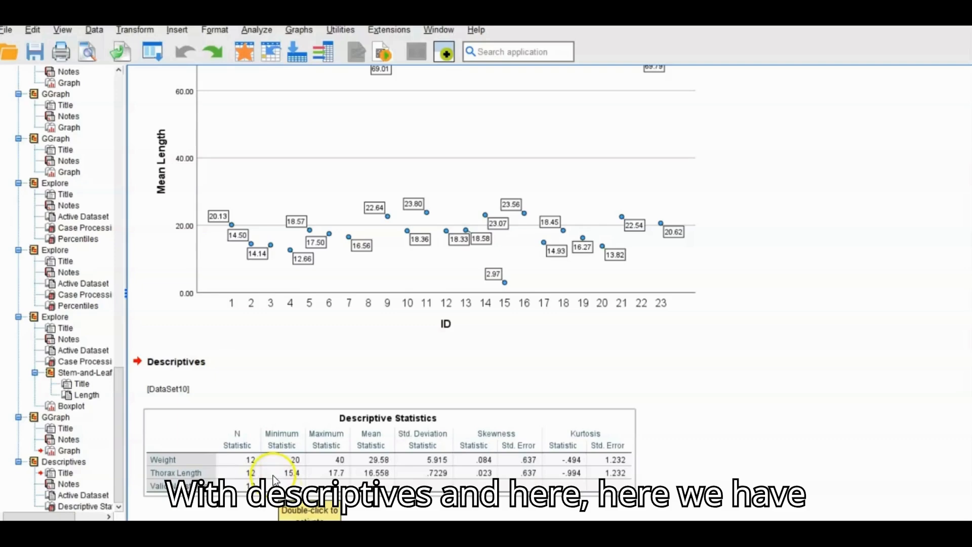
{"action": "left_click", "coordinate": [340, 466]}
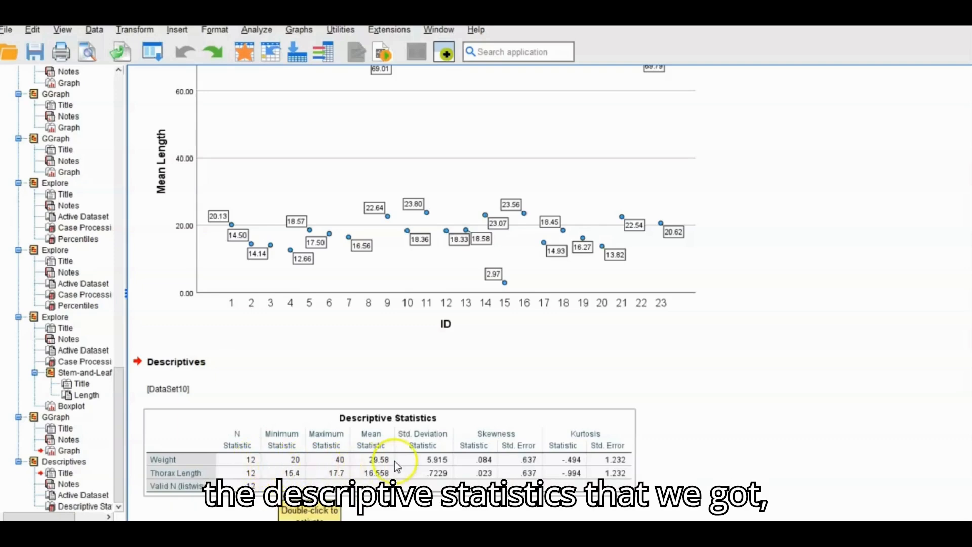
{"action": "left_click", "coordinate": [256, 447]}
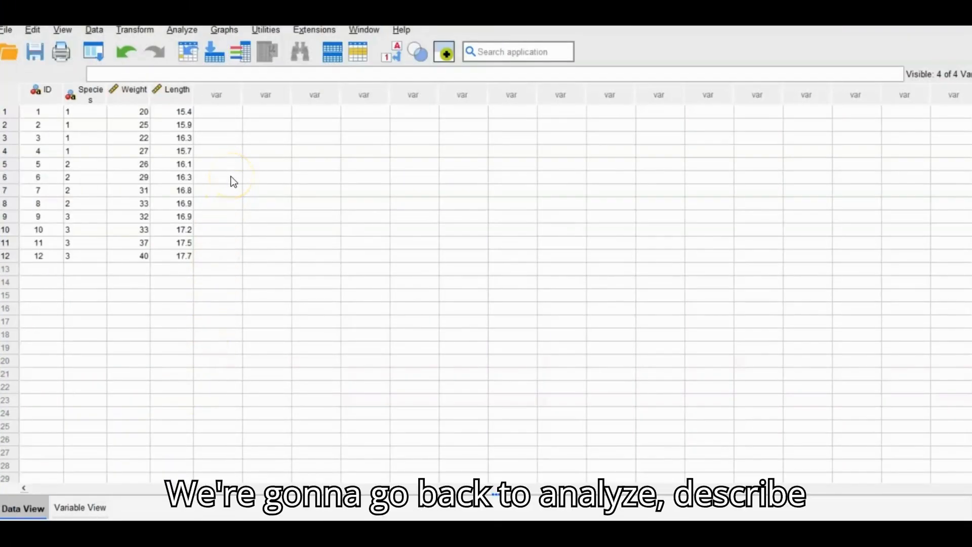
- Start a Frequencies analysis from the data sheet with ID, Weight and Thorax Length as its variables
{"action": "left_click", "coordinate": [194, 31]}
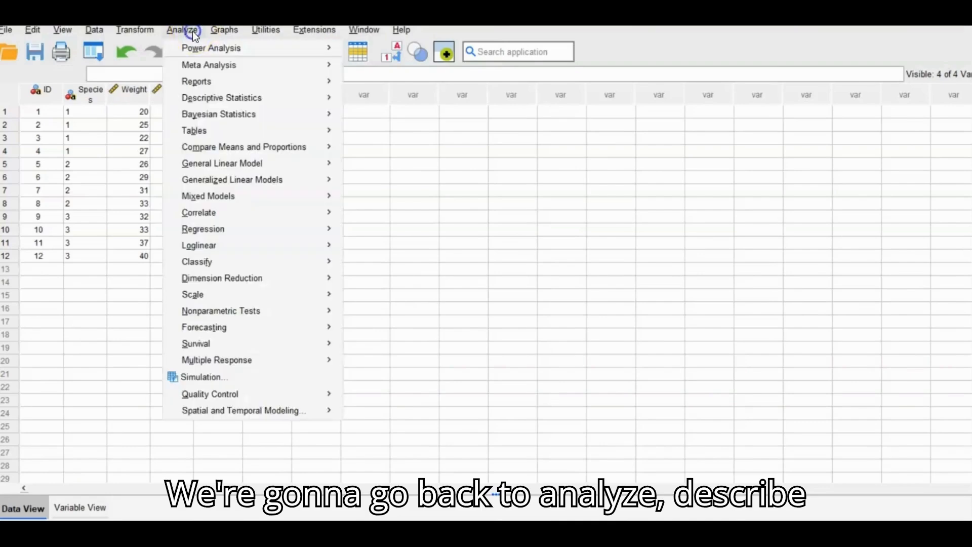
{"action": "mouse_move", "coordinate": [213, 94]}
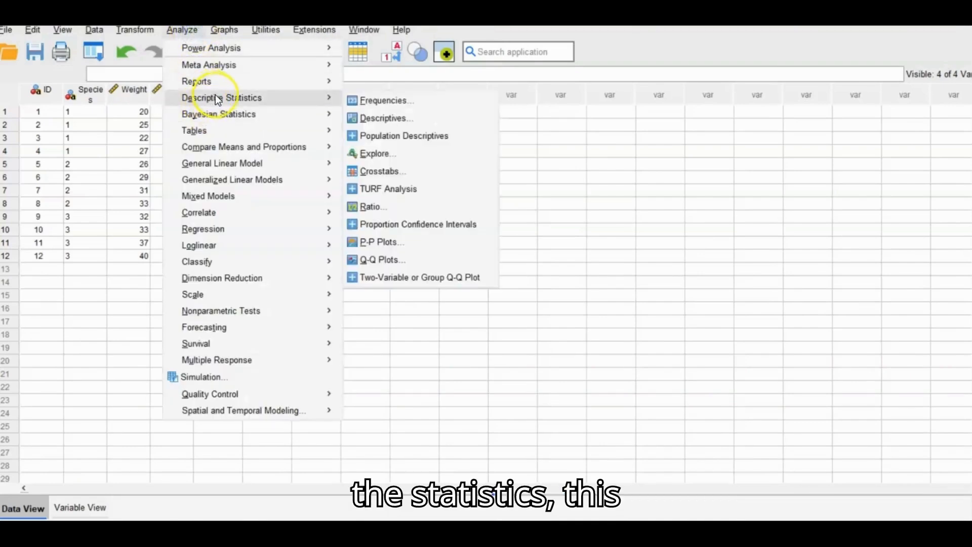
{"action": "left_click", "coordinate": [394, 100]}
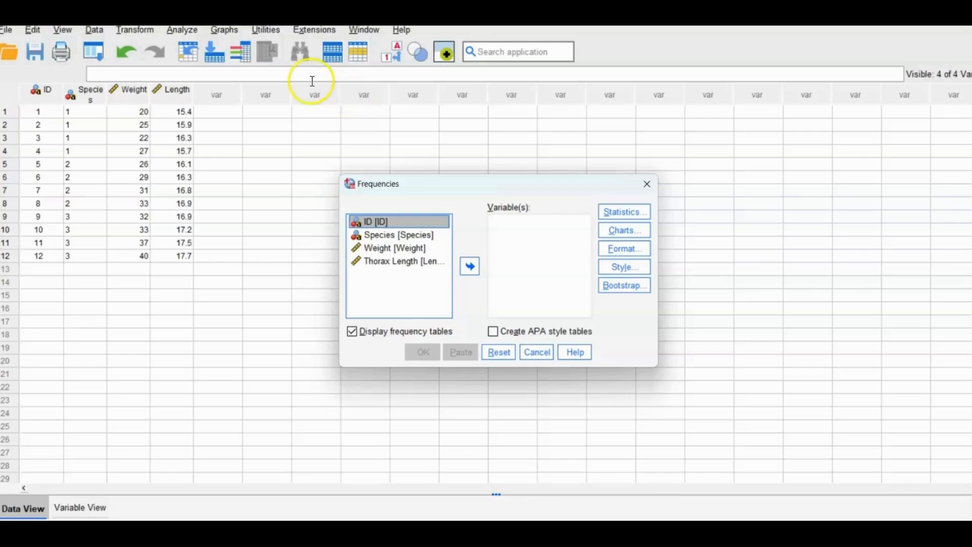
{"action": "left_click", "coordinate": [402, 247], "text": "ctrl"}
{"action": "left_click", "coordinate": [399, 260], "text": "ctrl"}
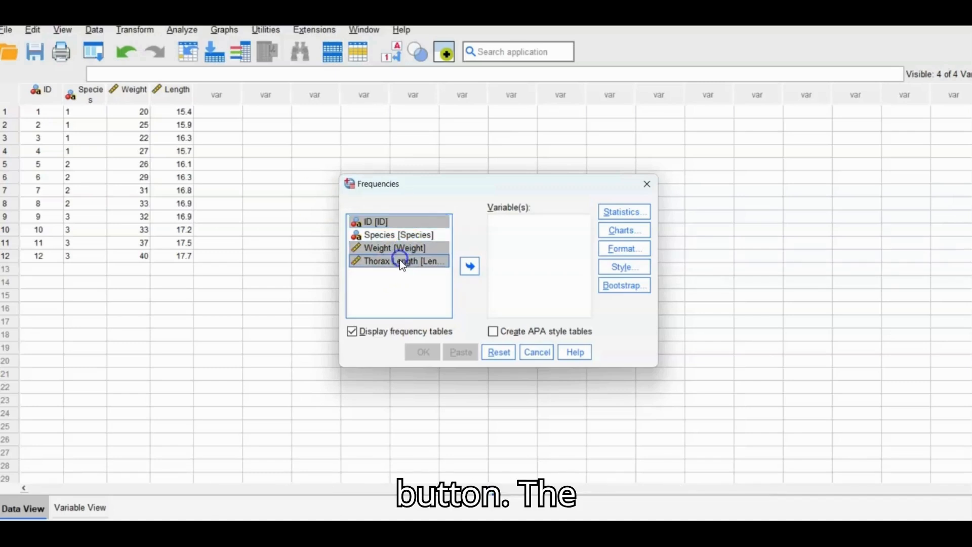
{"action": "left_click", "coordinate": [470, 266]}
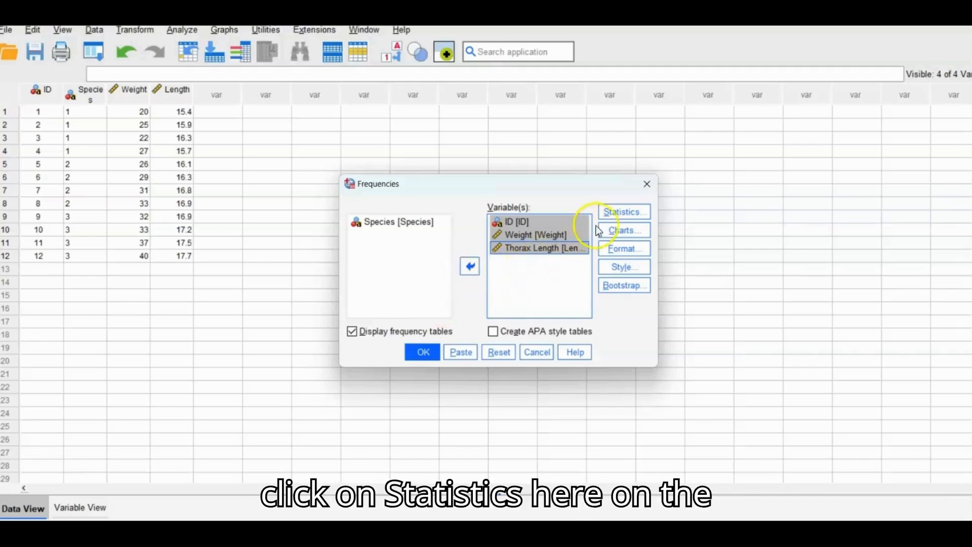
- Include the mean, median, standard deviation, minimum, maximum, skewness and kurtosis in the Frequencies statistics
{"action": "left_click", "coordinate": [623, 219]}
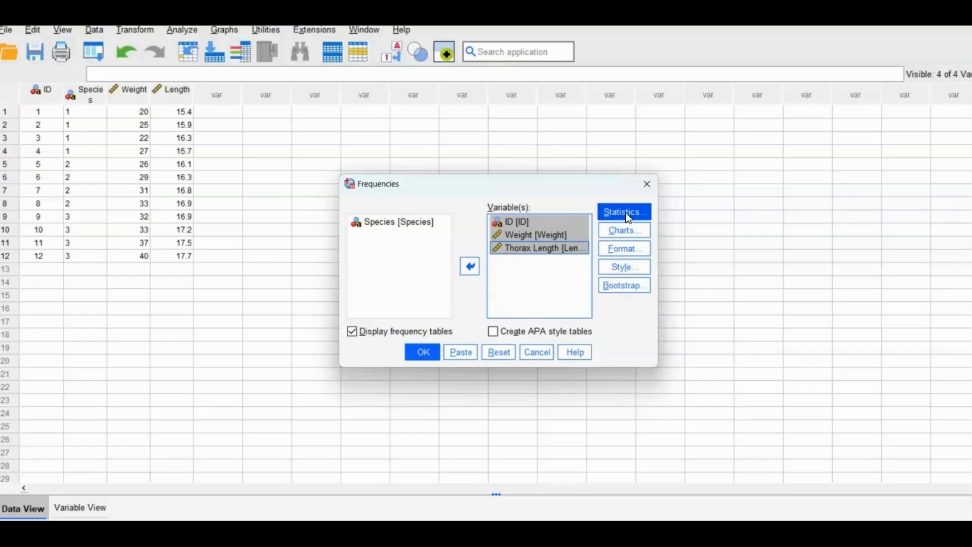
{"action": "left_click", "coordinate": [628, 218]}
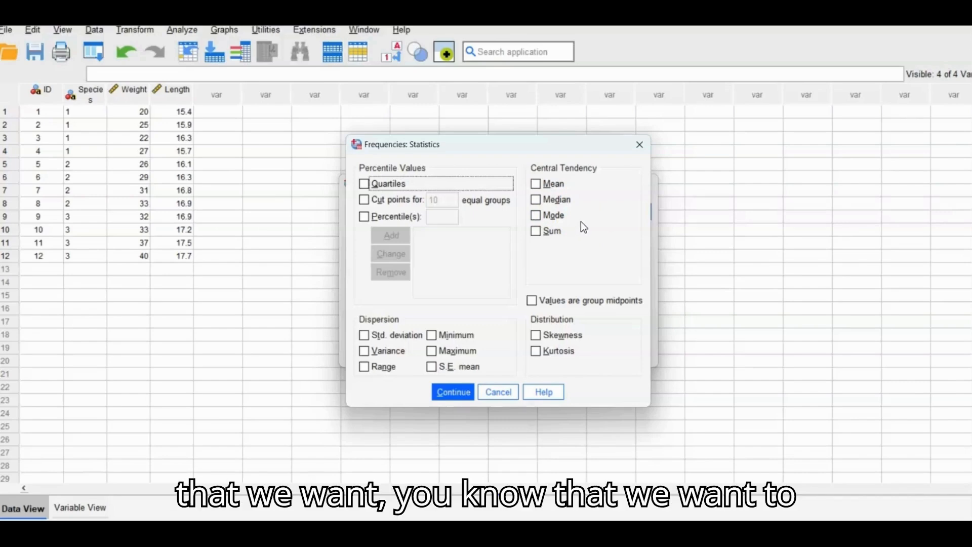
{"action": "left_click", "coordinate": [537, 184]}
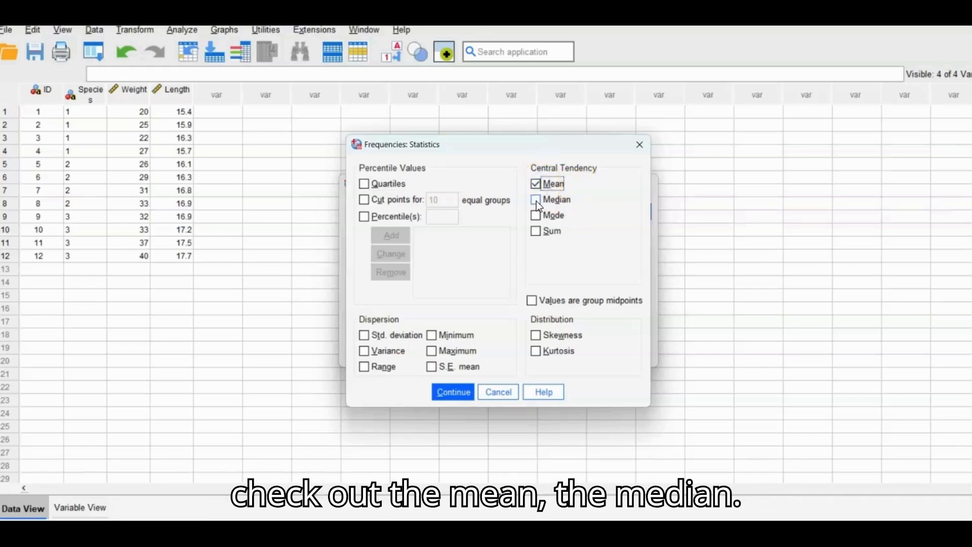
{"action": "left_click", "coordinate": [536, 200]}
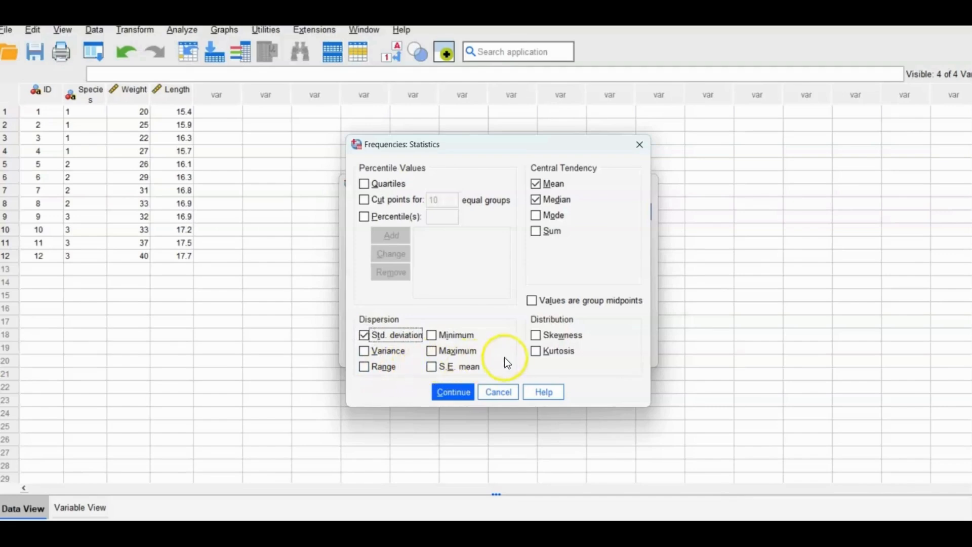
{"action": "left_click", "coordinate": [432, 335]}
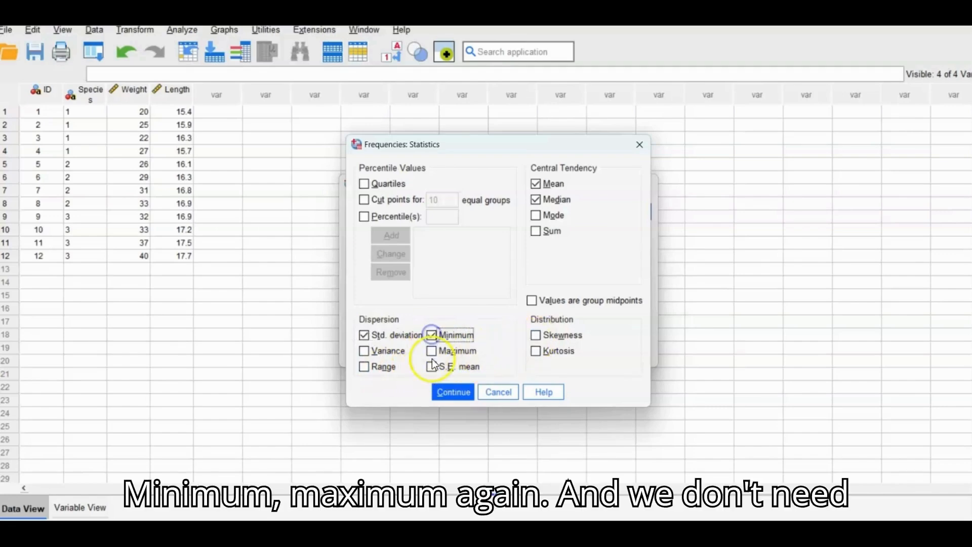
{"action": "left_click", "coordinate": [432, 352]}
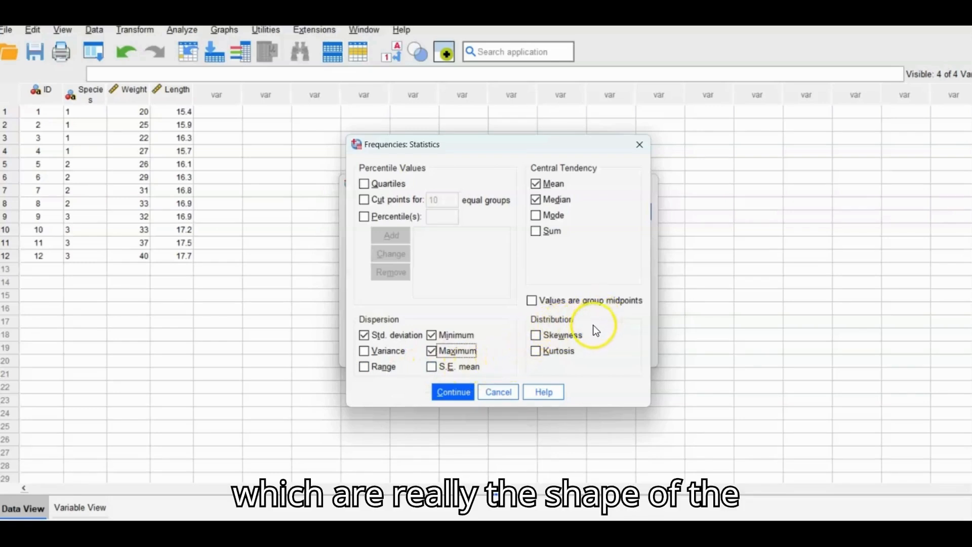
{"action": "left_click", "coordinate": [537, 335]}
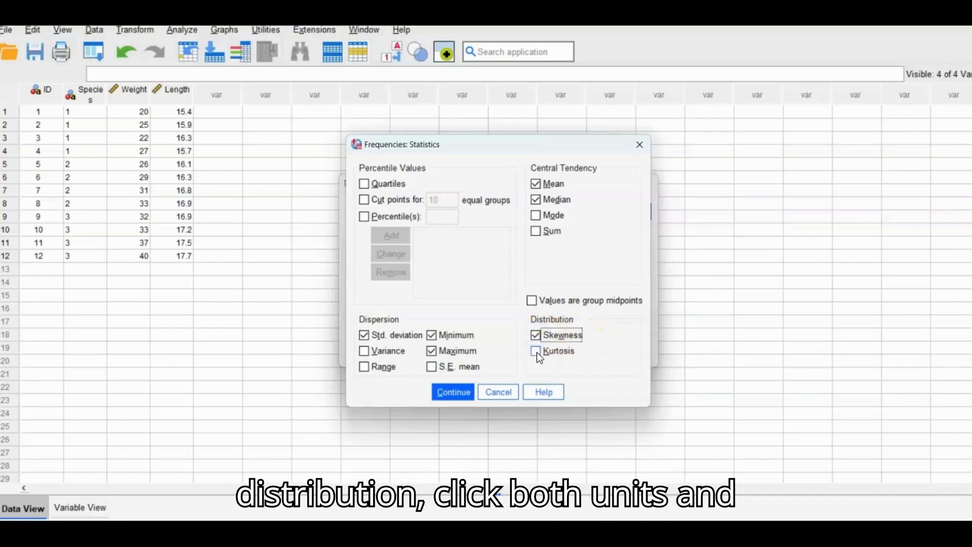
{"action": "left_click", "coordinate": [536, 351]}
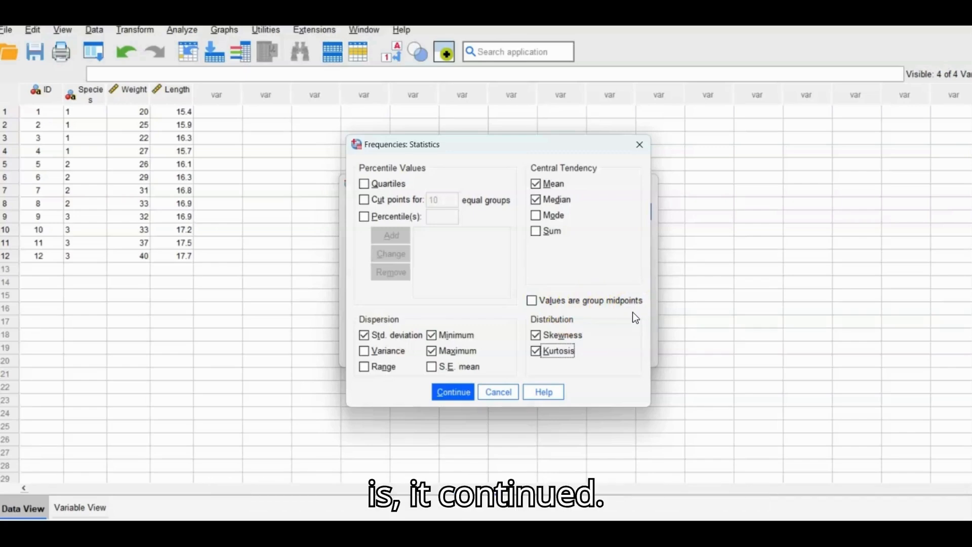
{"action": "left_click", "coordinate": [457, 391]}
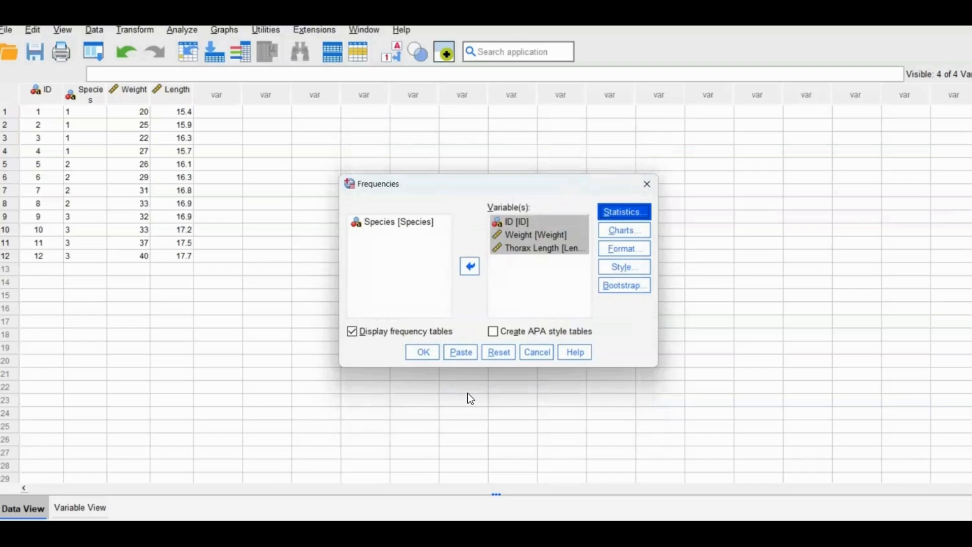
- Run the Frequencies analysis without frequency tables and with histograms that show the normal curve
{"action": "left_click", "coordinate": [465, 361]}
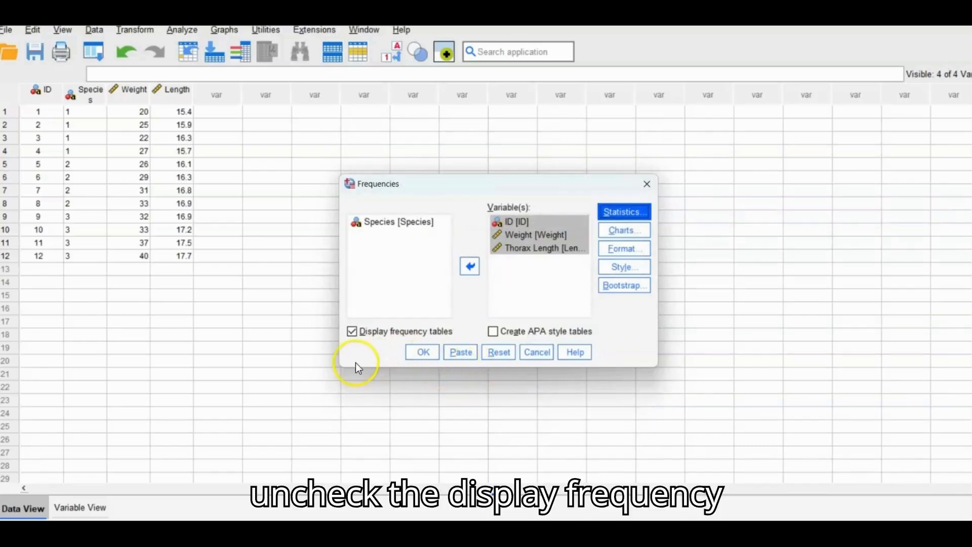
{"action": "left_click", "coordinate": [352, 332]}
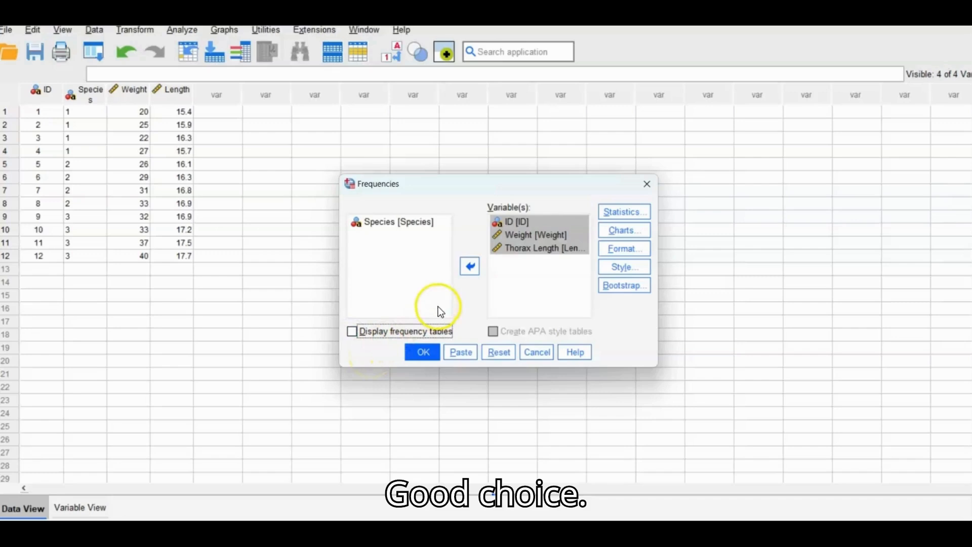
{"action": "left_click", "coordinate": [626, 231]}
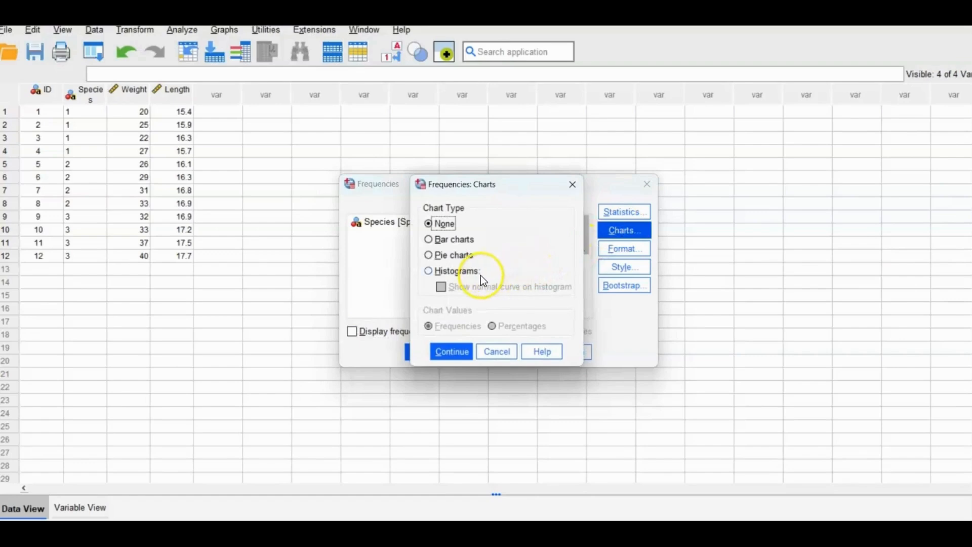
{"action": "left_click", "coordinate": [430, 270]}
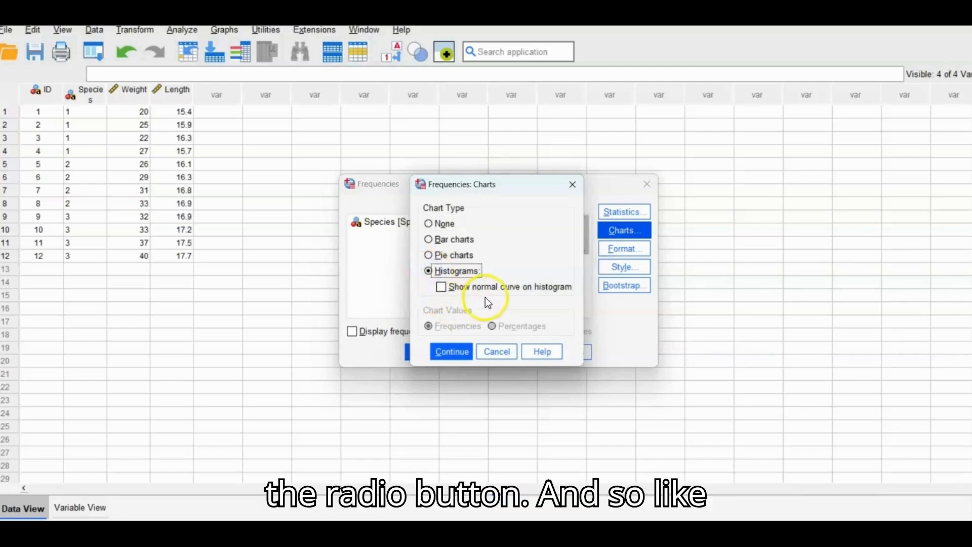
{"action": "left_click", "coordinate": [443, 288]}
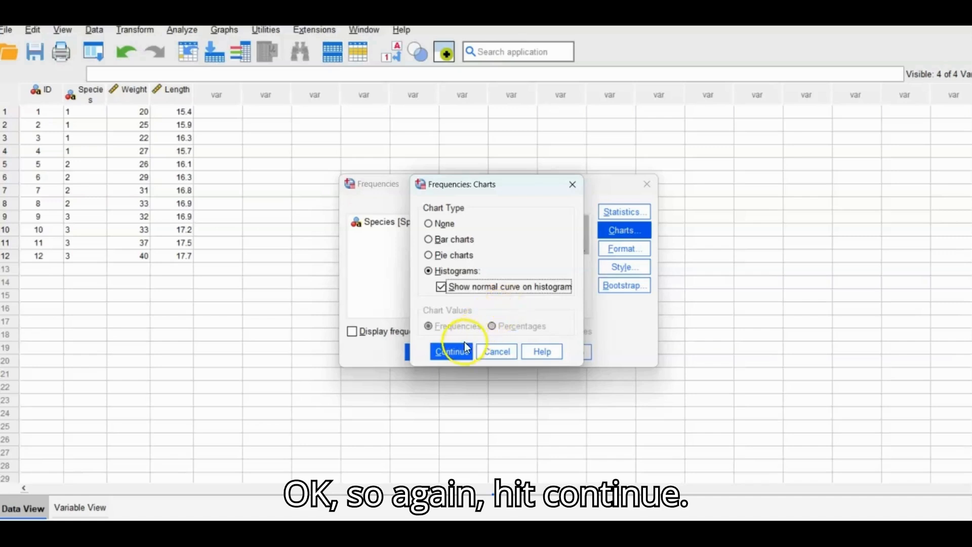
{"action": "left_click", "coordinate": [448, 355]}
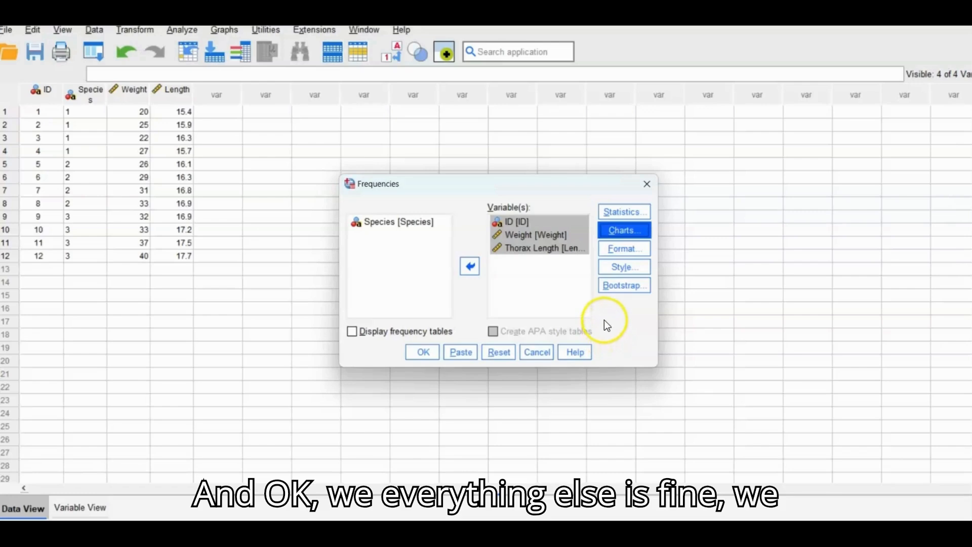
{"action": "left_click", "coordinate": [429, 351]}
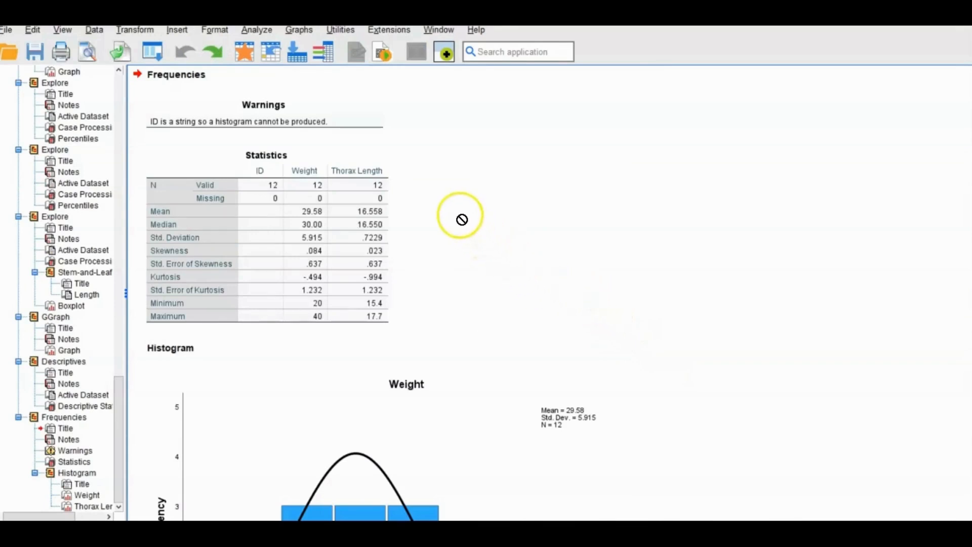
- Compare the Frequencies Statistics table with the earlier Descriptive Statistics table for Weight and Thorax Length
{"action": "left_click", "coordinate": [333, 156]}
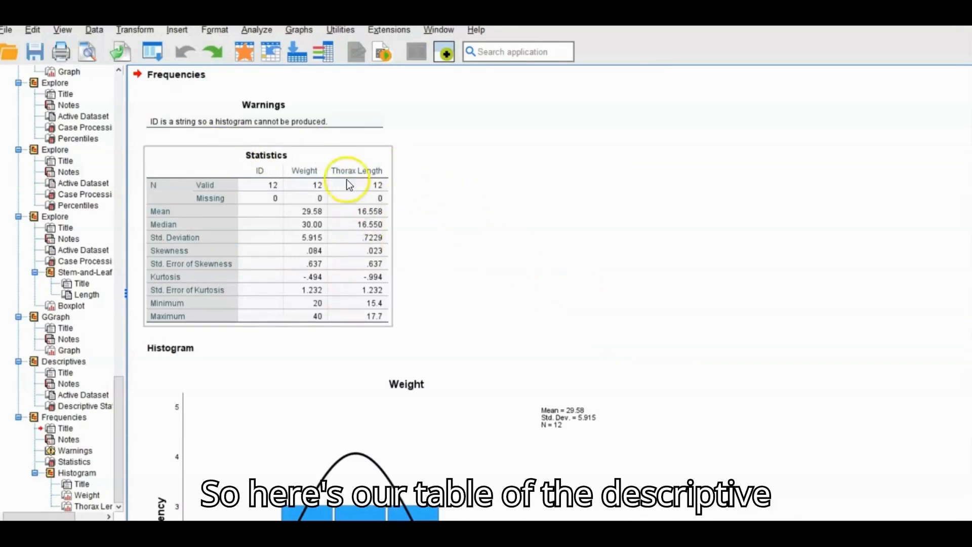
{"action": "left_click", "coordinate": [298, 116]}
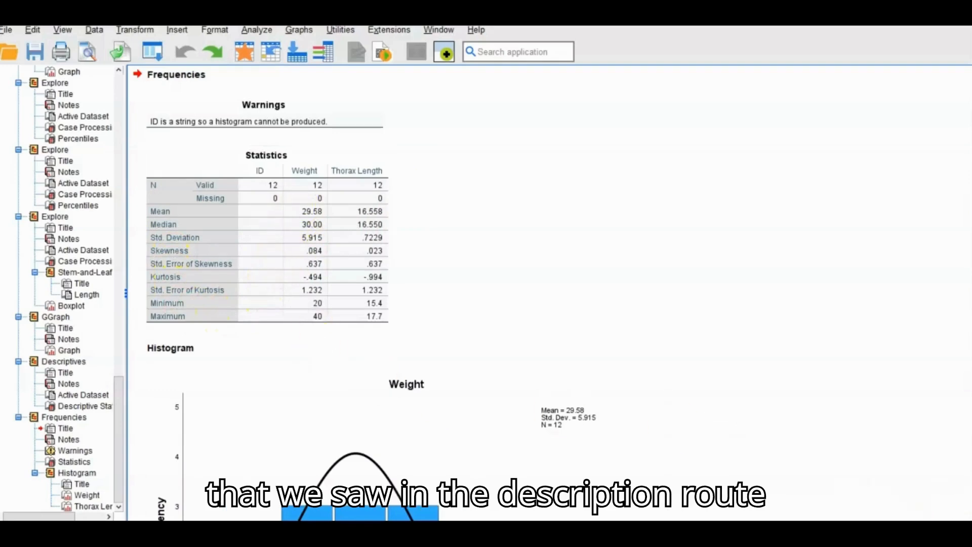
{"action": "scroll", "coordinate": [794, 389], "scroll_direction": "up", "scroll_amount": 5}
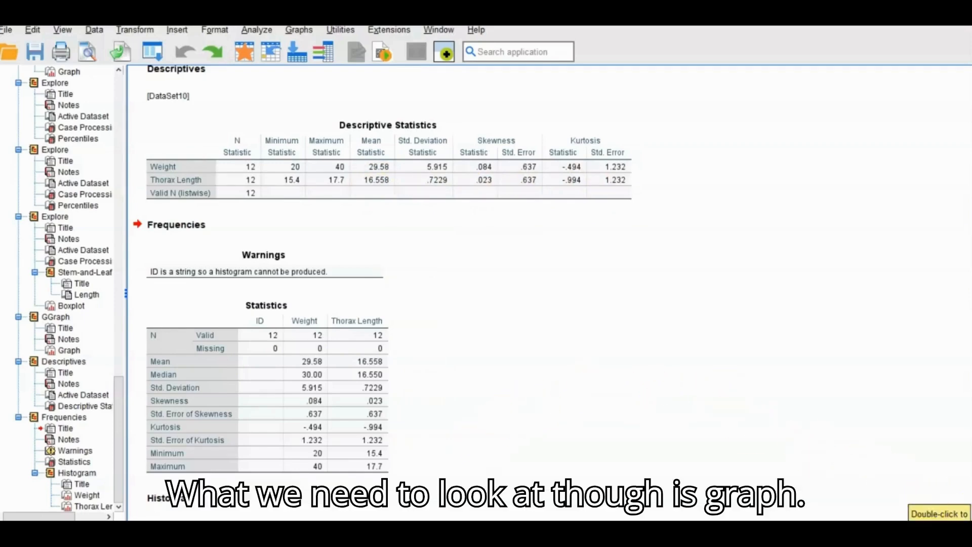
- Examine the Weight and Thorax Length histograms for symmetry against the mean, median and skewness in the Statistics table
{"action": "scroll", "coordinate": [511, 322], "scroll_direction": "down", "scroll_amount": 15}
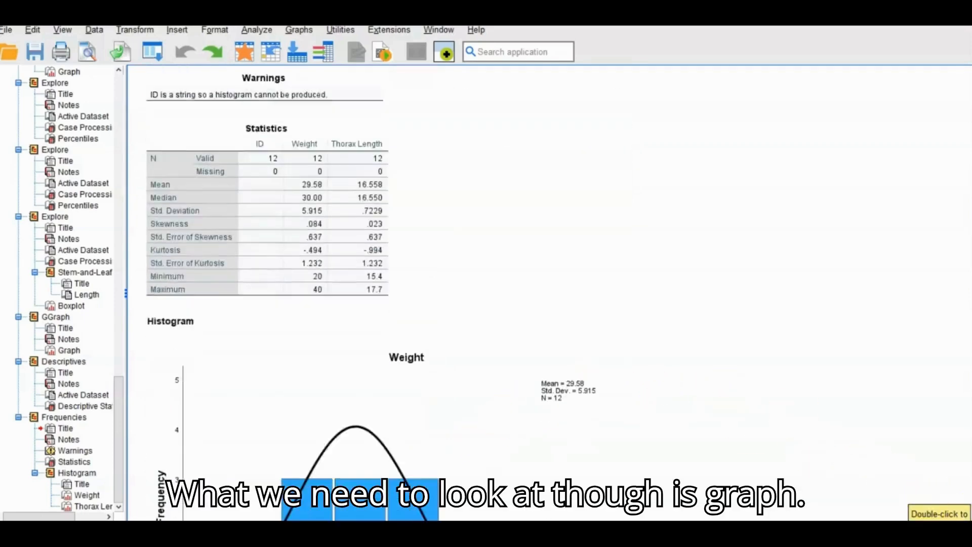
{"action": "left_click", "coordinate": [226, 257]}
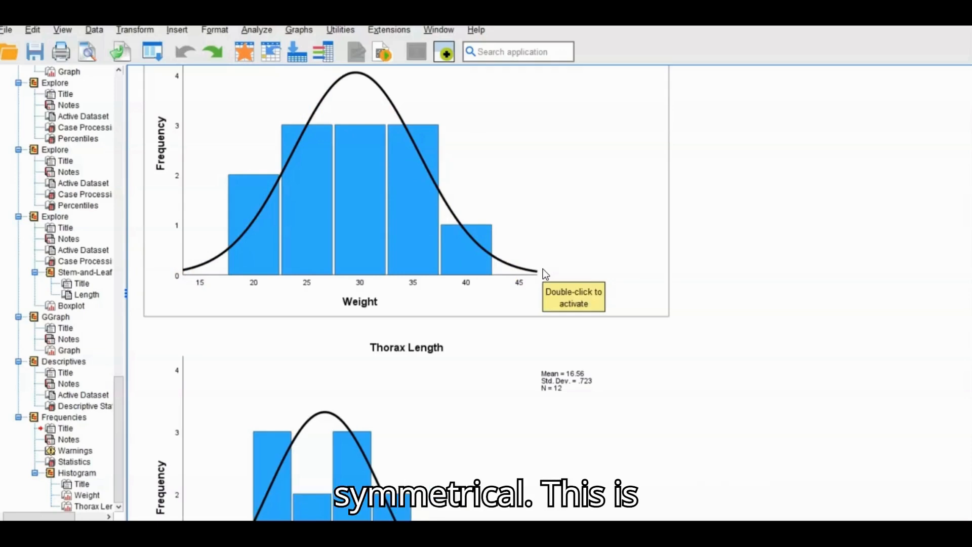
{"action": "scroll", "coordinate": [543, 269], "scroll_direction": "down", "scroll_amount": 5}
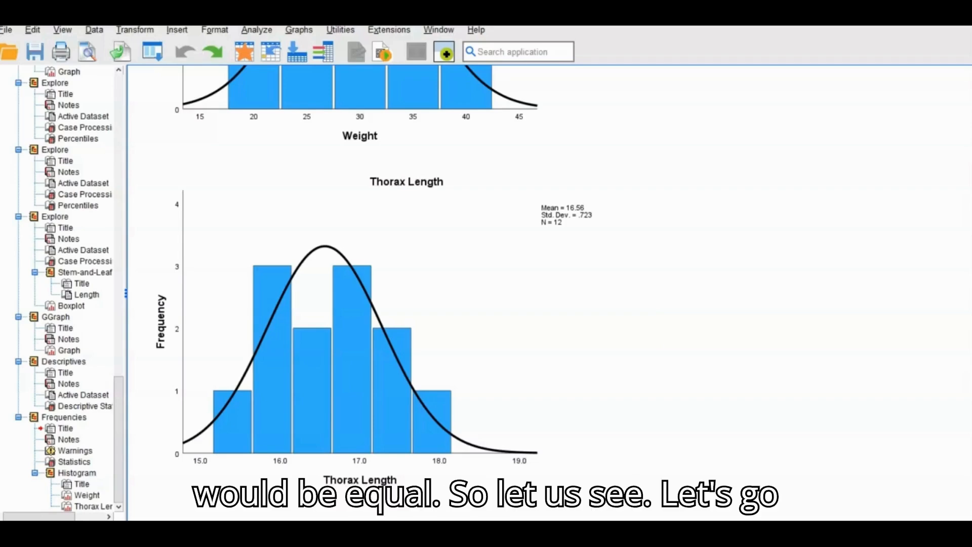
{"action": "scroll", "coordinate": [359, 293], "scroll_direction": "up", "scroll_amount": 10}
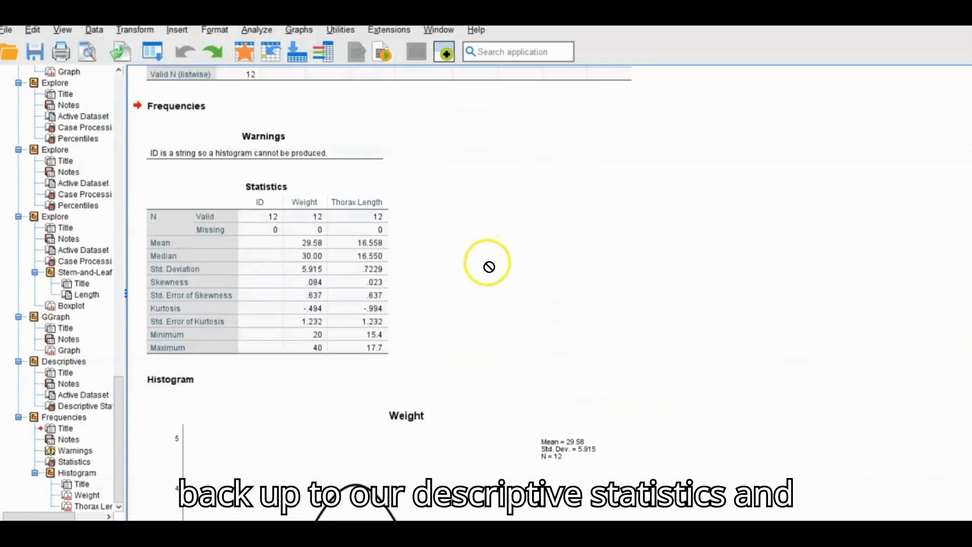
{"action": "left_click", "coordinate": [275, 298]}
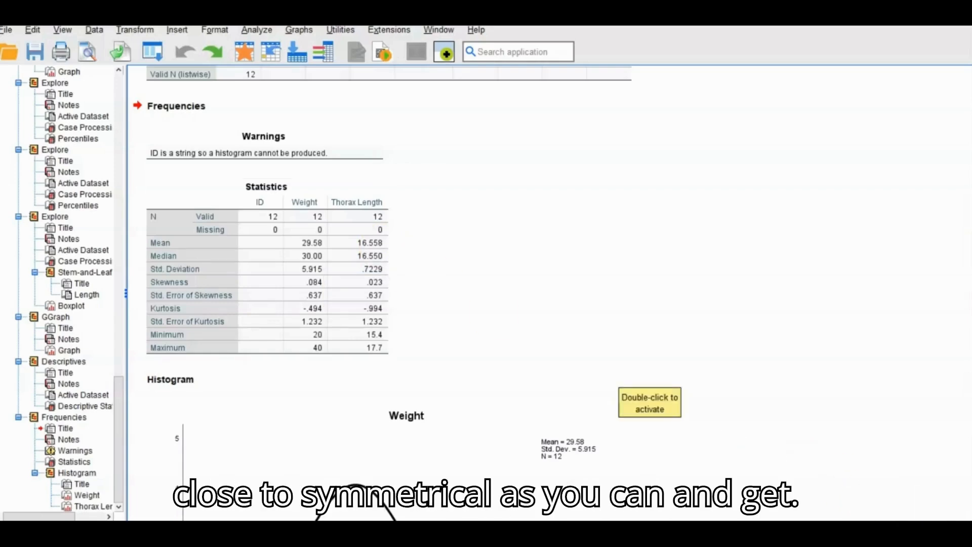
{"action": "scroll", "coordinate": [382, 293], "scroll_direction": "down", "scroll_amount": 1}
{"action": "scroll", "coordinate": [364, 292], "scroll_direction": "down", "scroll_amount": 1}
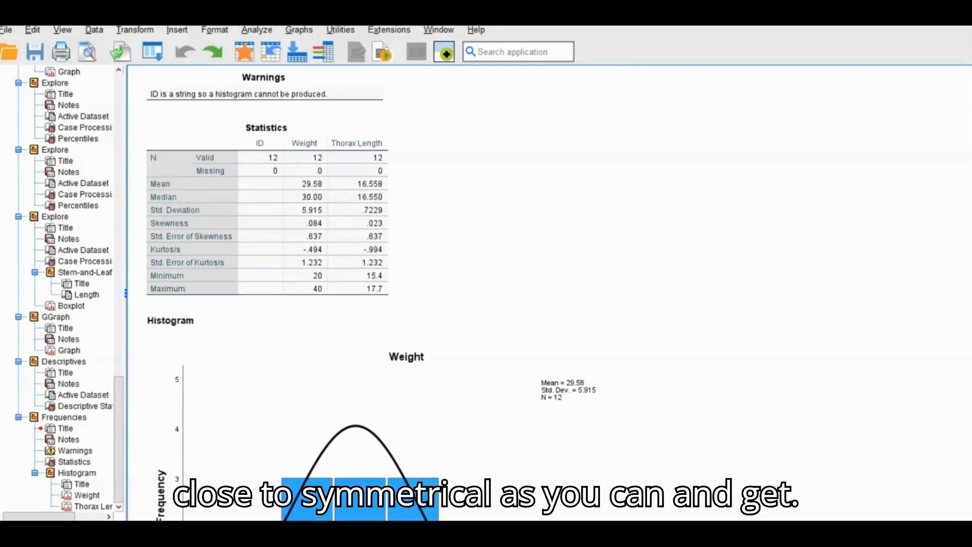
{"action": "scroll", "coordinate": [792, 419], "scroll_direction": "down", "scroll_amount": 1}
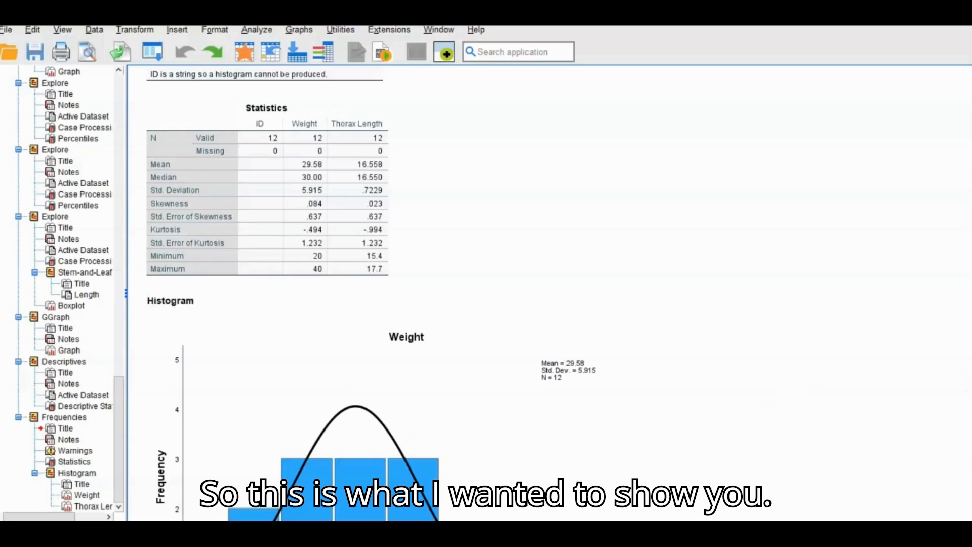
{"action": "scroll", "coordinate": [752, 457], "scroll_direction": "down", "scroll_amount": 15}
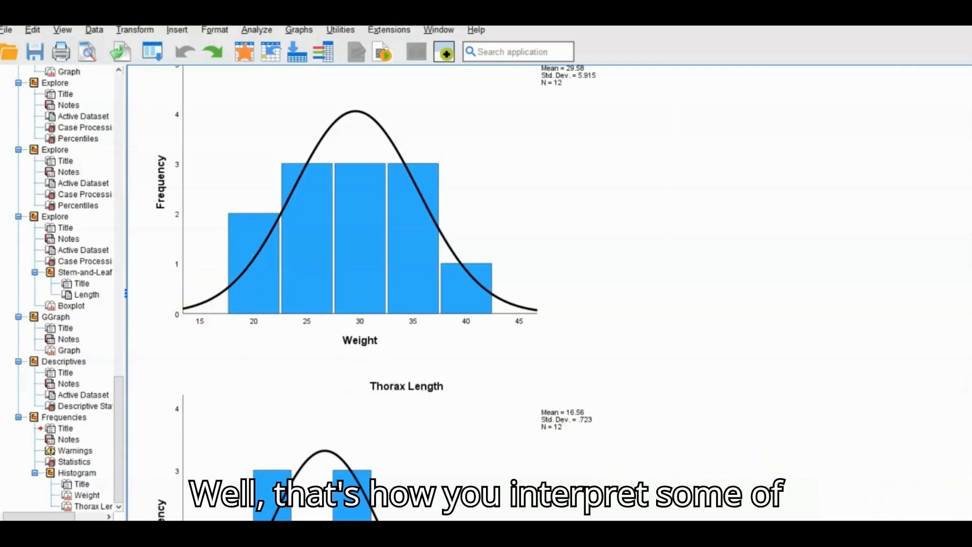
{"action": "scroll", "coordinate": [582, 304], "scroll_direction": "up", "scroll_amount": 5}
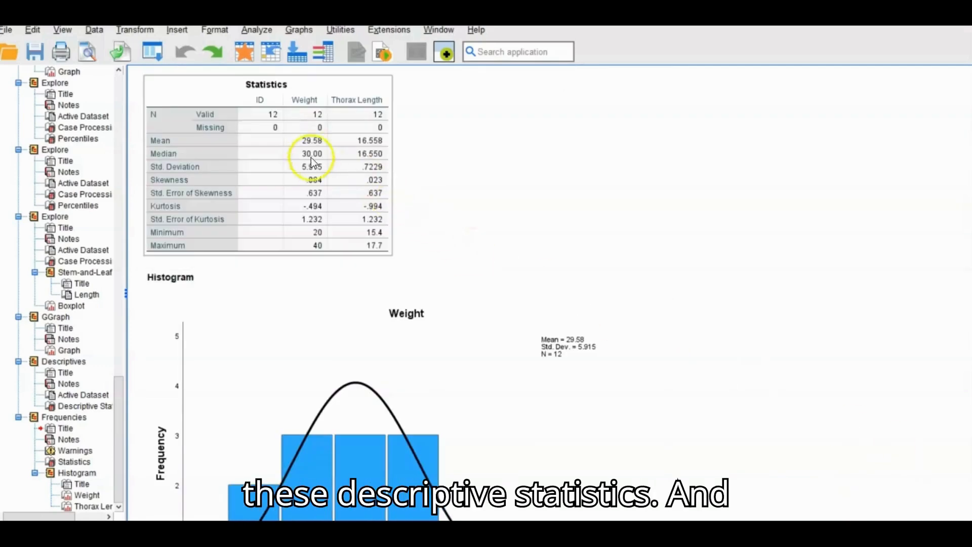